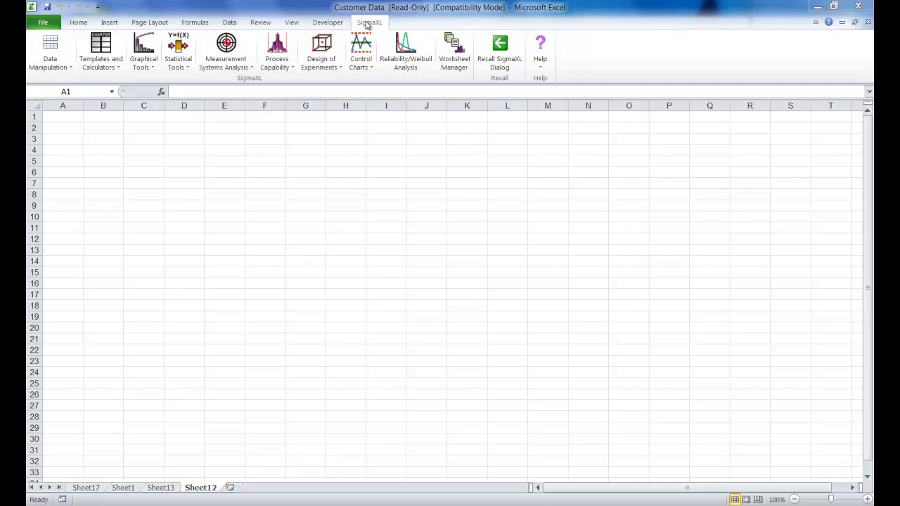
Open SigmaXL's 1 Sample t-Test power and sample size calculator
left_click(186, 55)
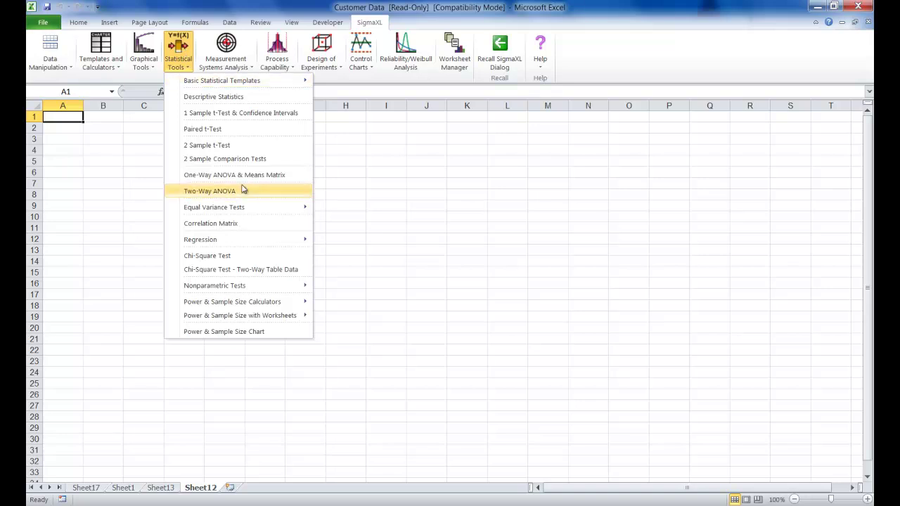
mouse_move(256, 311)
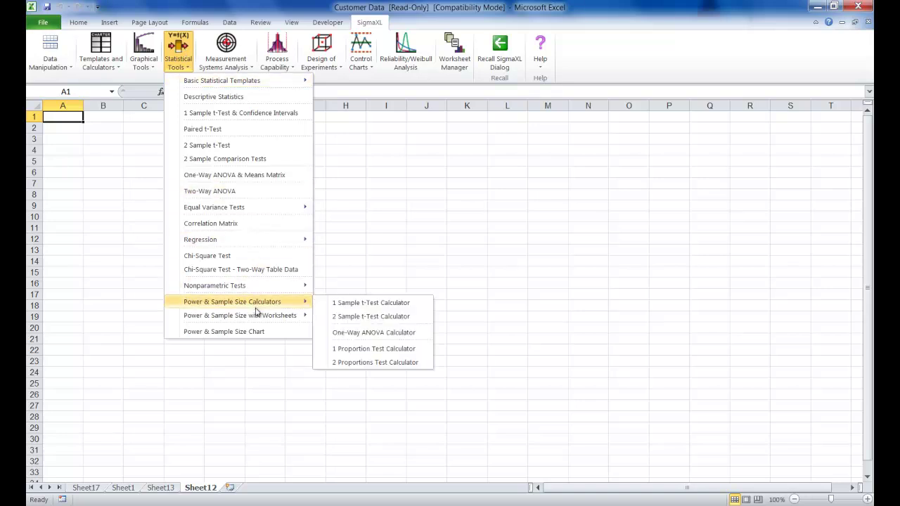
left_click(342, 307)
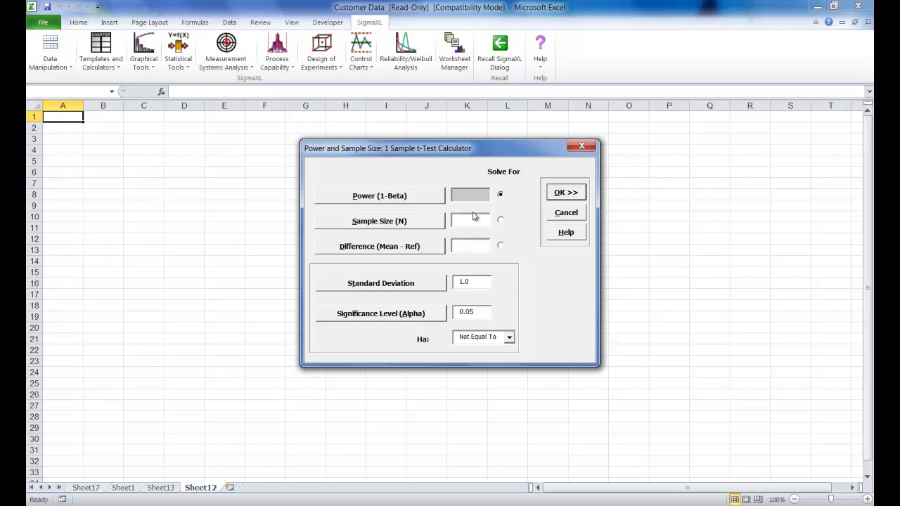
Enter sample size 27, difference 0.14 and standard deviation 0.64
type("27")
left_click(467, 248)
type("0.15")
left_click_drag(475, 282, 404, 288)
type("0.64")
Generate the power report, which gives power 0.194652 for N 27
left_click(572, 194)
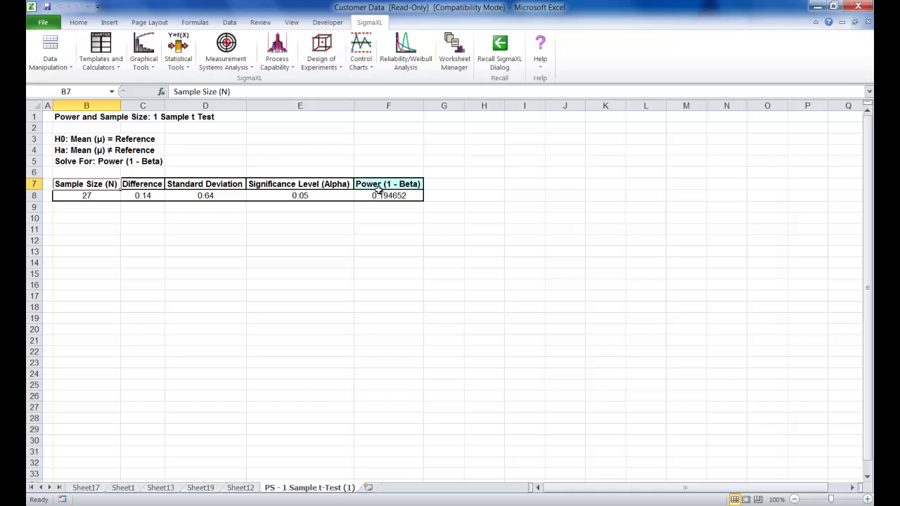
Recall the calculator and solve for sample size at power 0.9, giving N 222
left_click(500, 49)
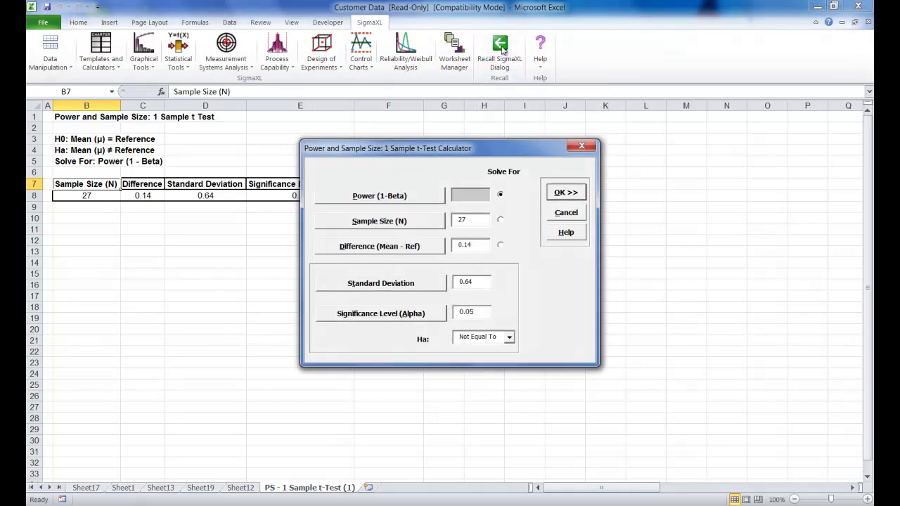
left_click(499, 221)
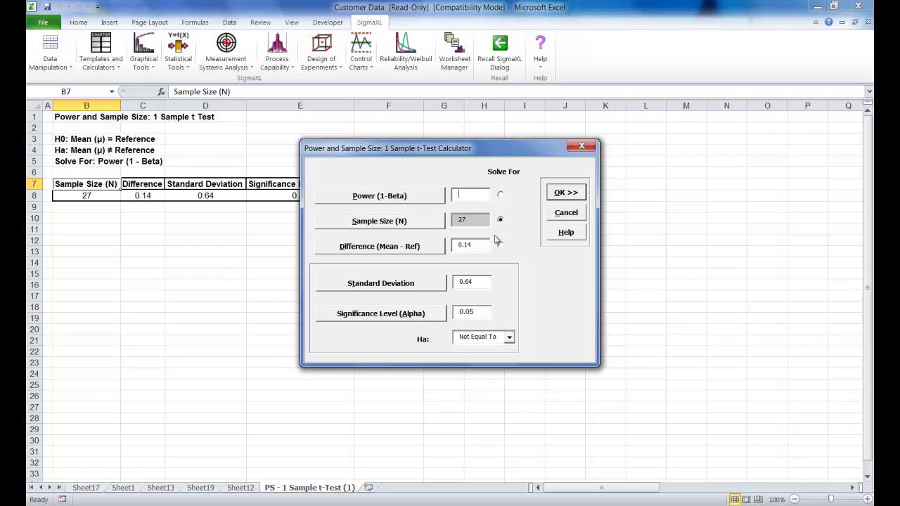
type("0.9")
left_click(572, 192)
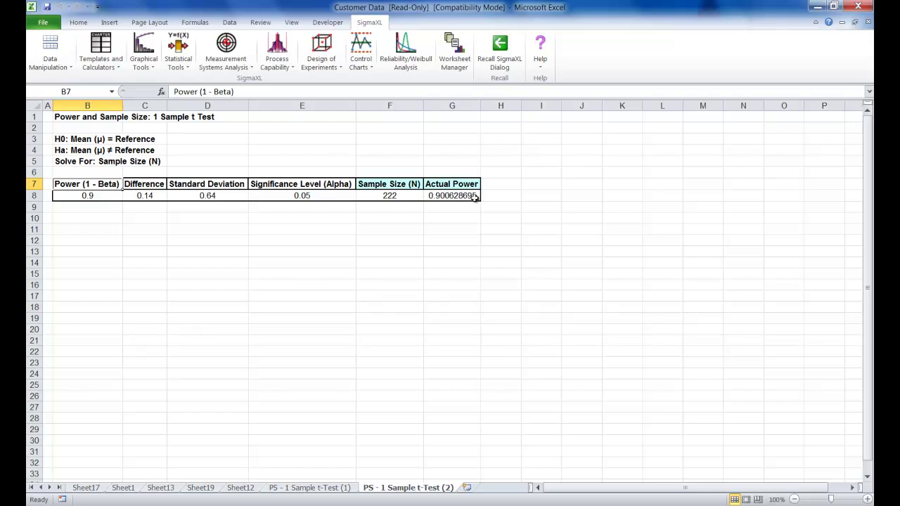
Recall the calculator and solve for difference at power 0.9 and N 27, giving 0.414866
left_click(497, 56)
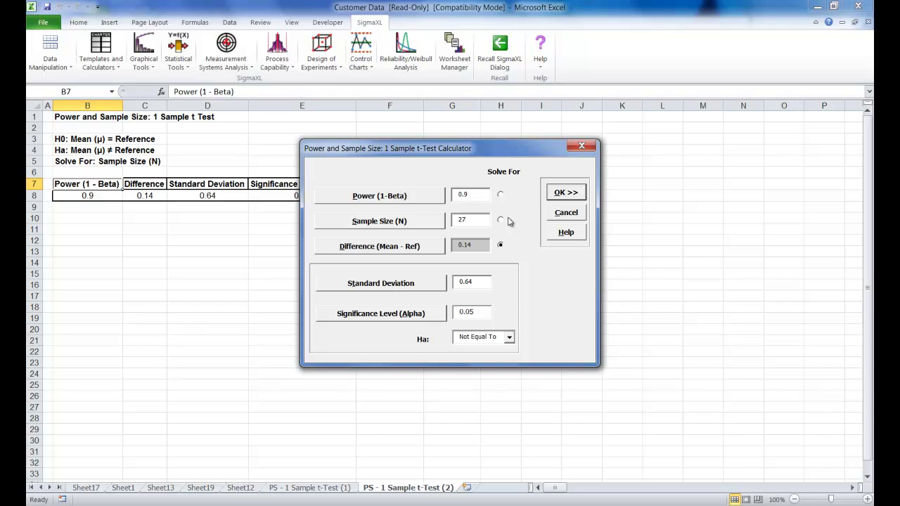
left_click(566, 193)
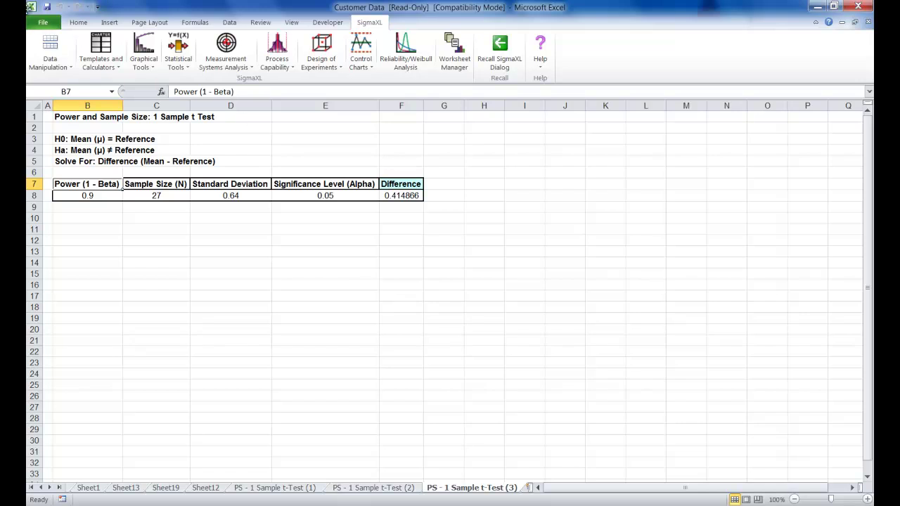
Open the Sample Size and Difference Worksheet file from the Sample Data folder
left_click(42, 22)
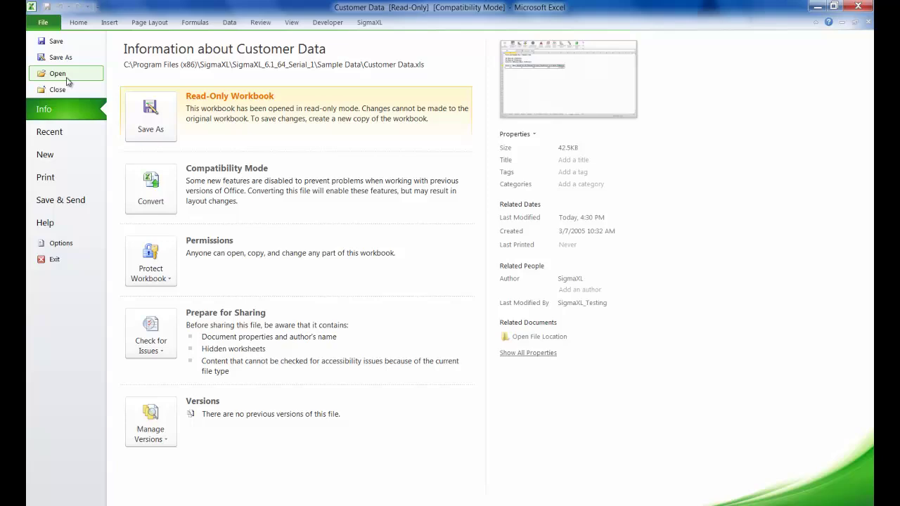
left_click(66, 74)
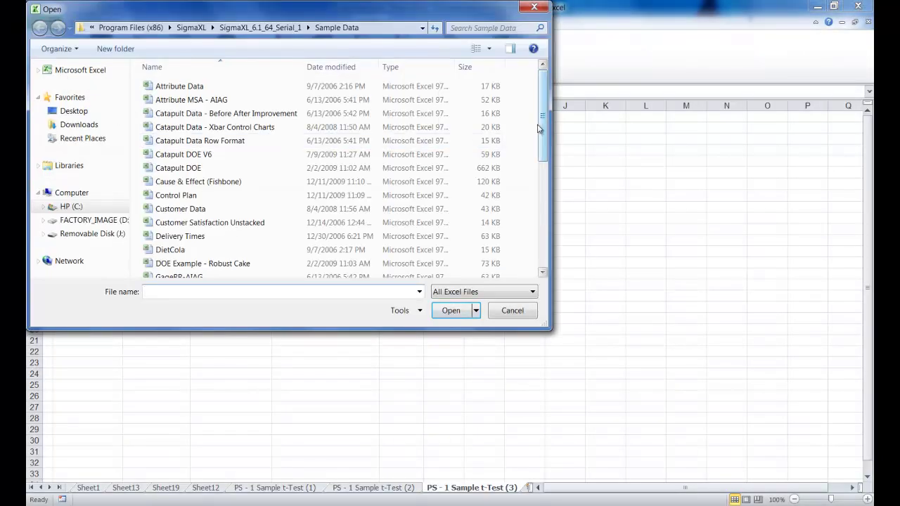
scroll(523, 147, "down", 5)
left_click(294, 202)
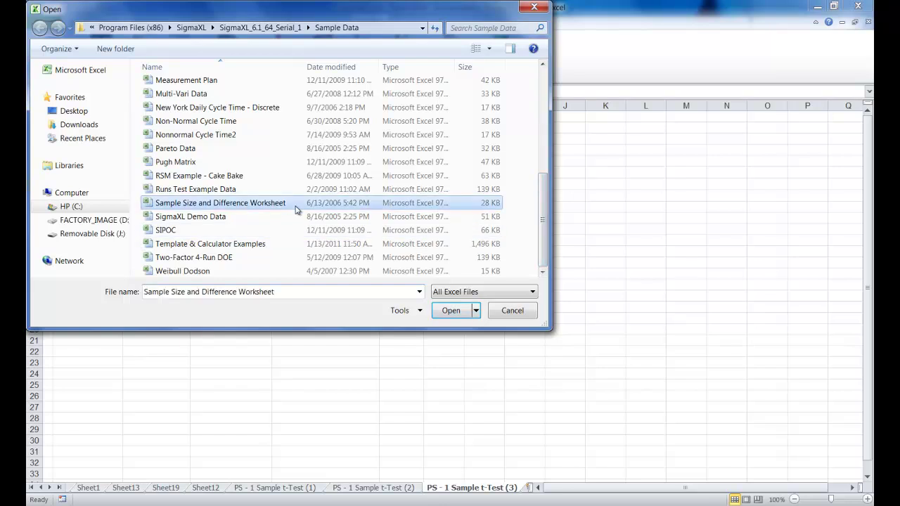
left_click(445, 313)
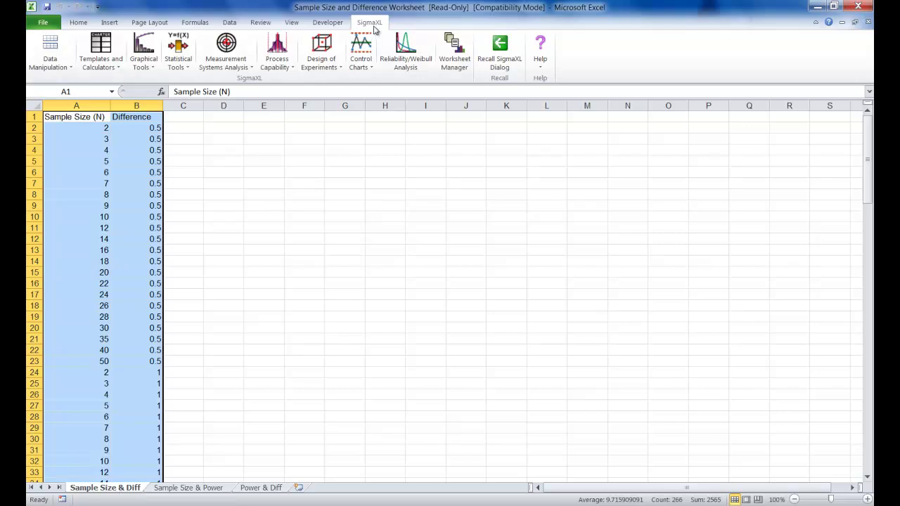
Start the worksheet-based 1 Sample t-Test power analysis using the entire data table
left_click(177, 51)
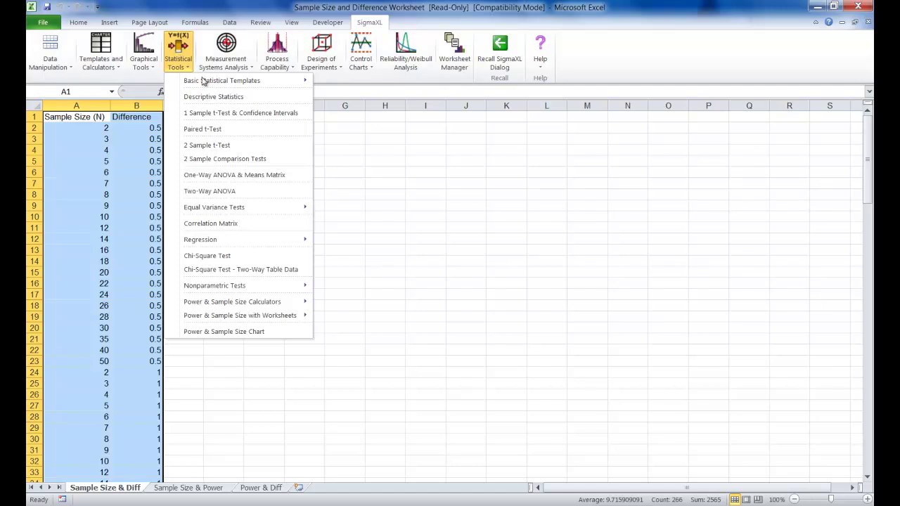
mouse_move(230, 322)
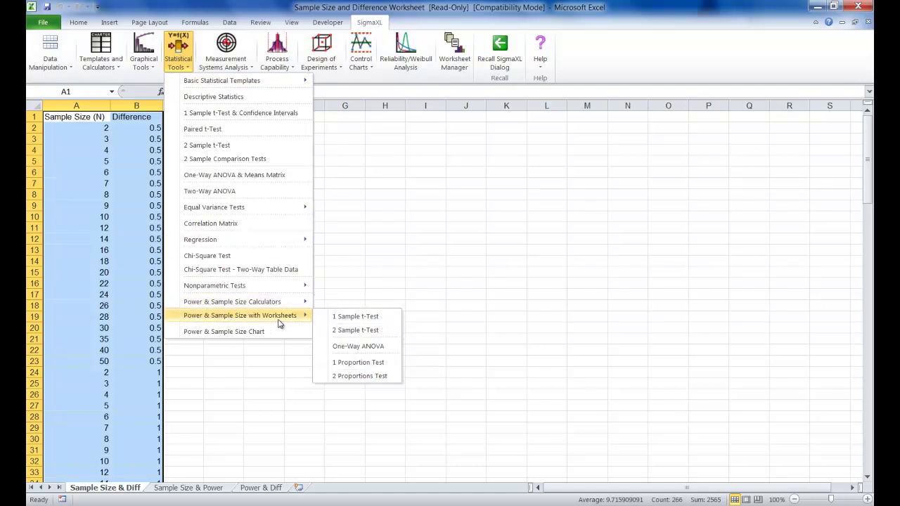
left_click(355, 322)
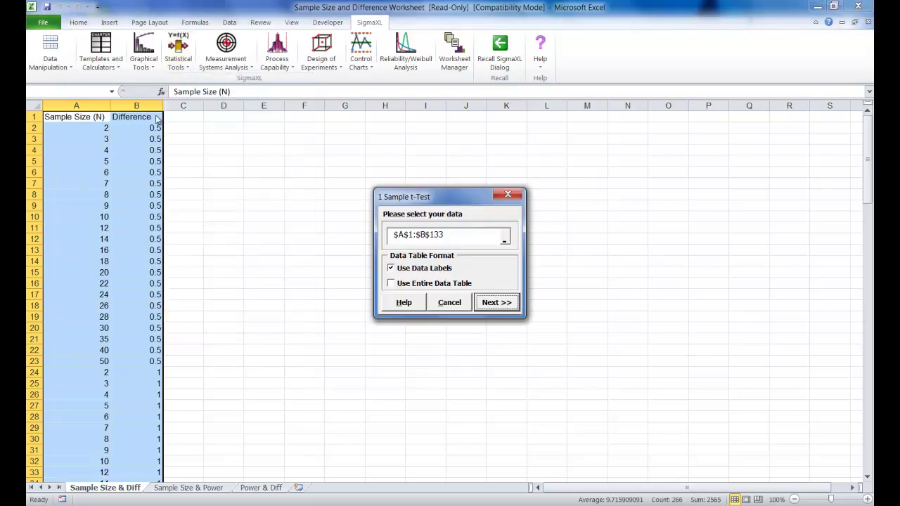
left_click(424, 284)
left_click(508, 304)
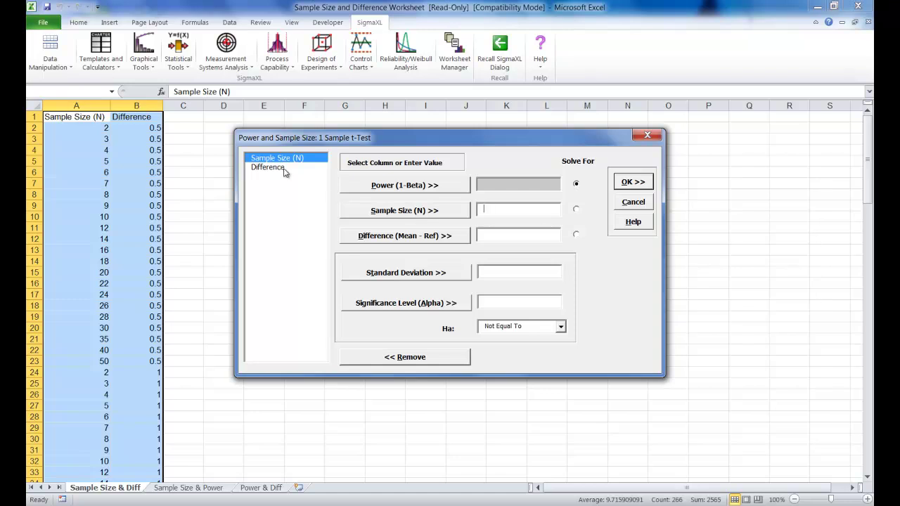
Use the Sample Size (N) and Difference columns with standard deviation 1 and alpha 0.05
left_click(391, 213)
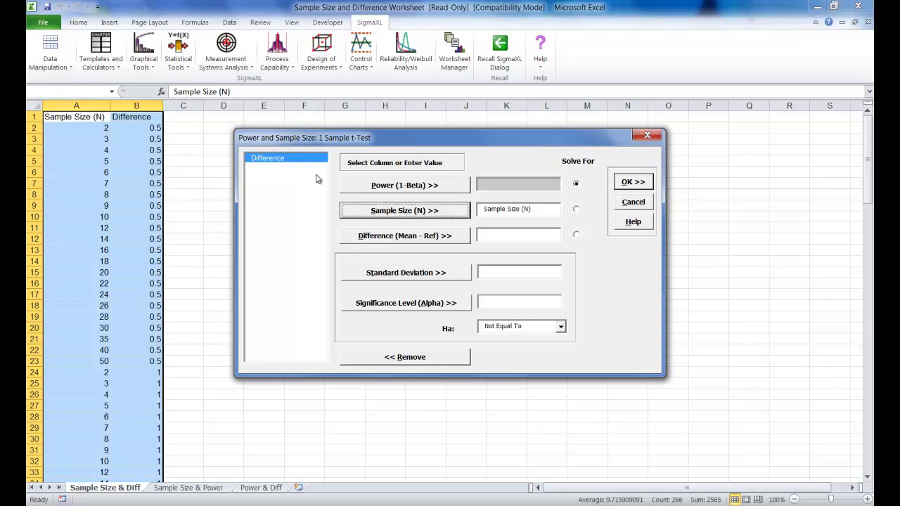
left_click(419, 242)
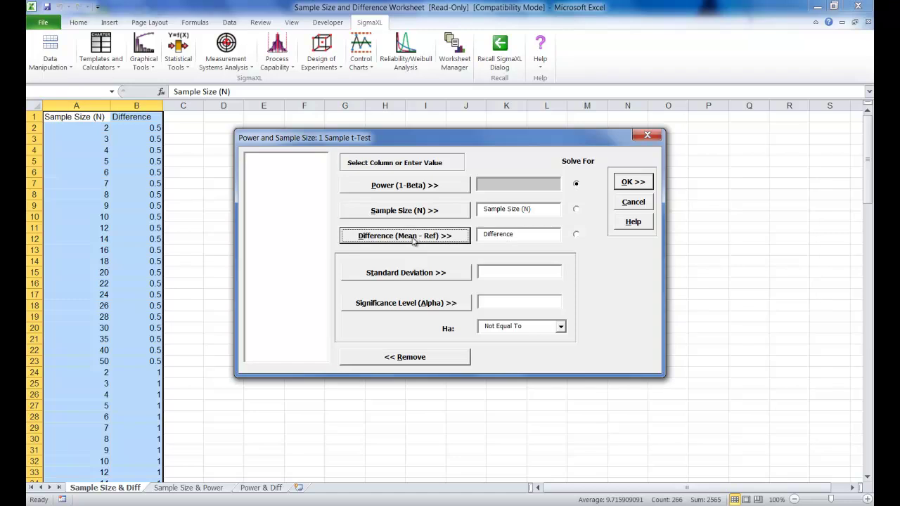
left_click(493, 279)
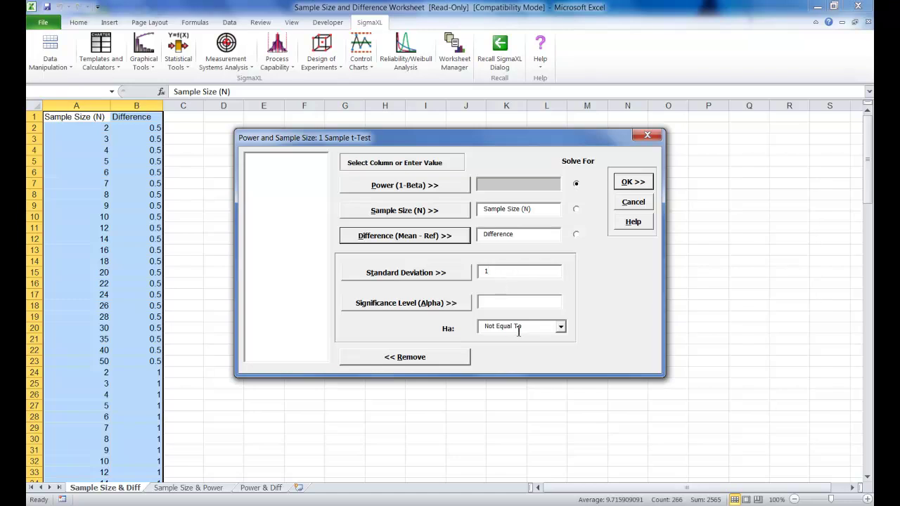
left_click(505, 303)
type("0.5")
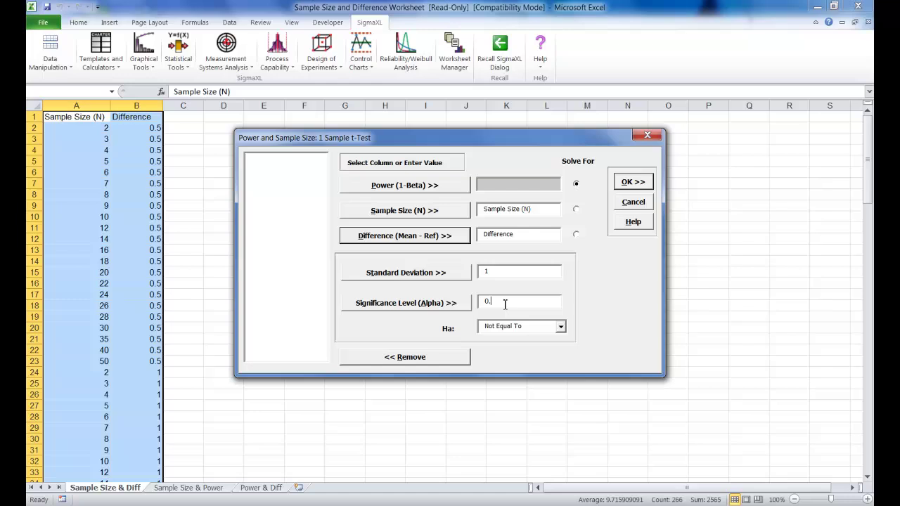
key("BackSpace")
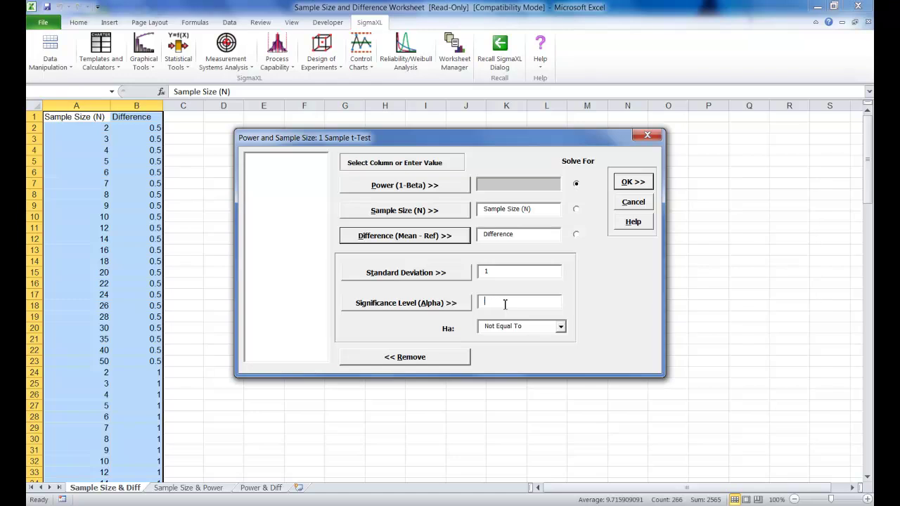
type("0.05")
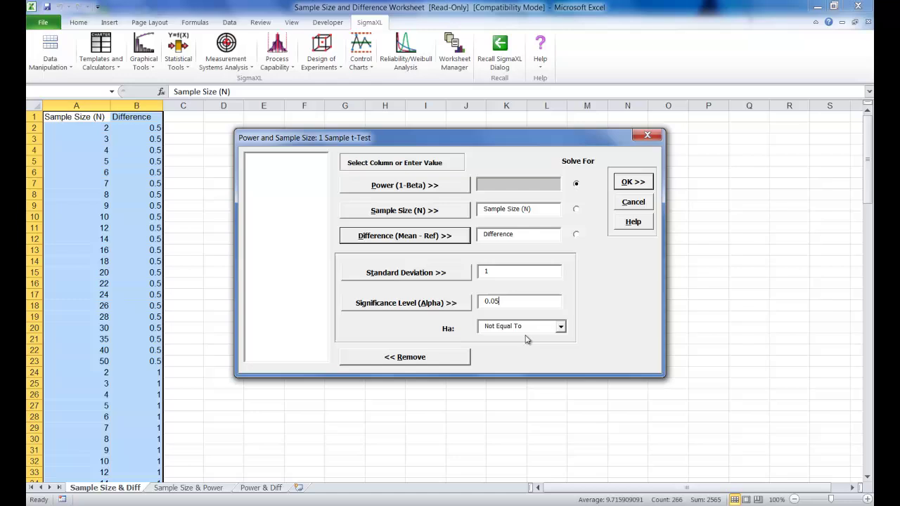
left_click(642, 186)
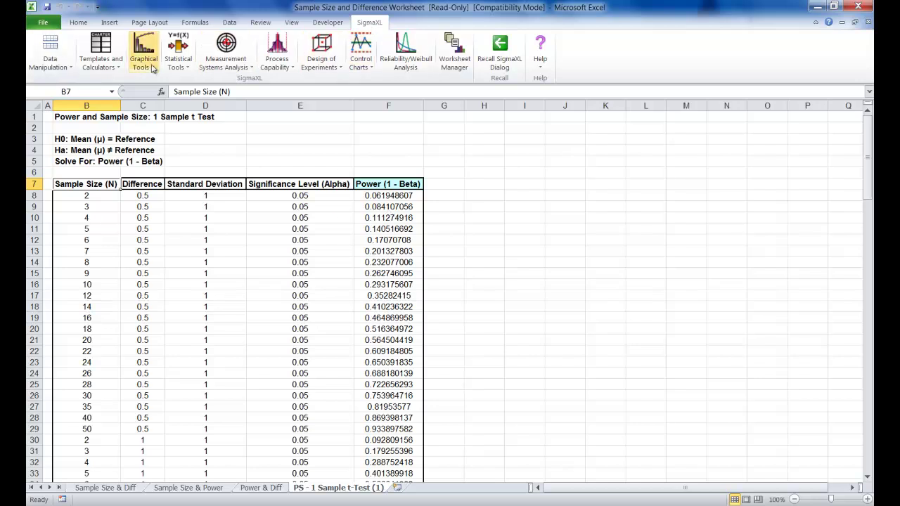
Set up a Power & Sample Size Chart: Y Power, X Sample Size, grouped by Difference
left_click(176, 62)
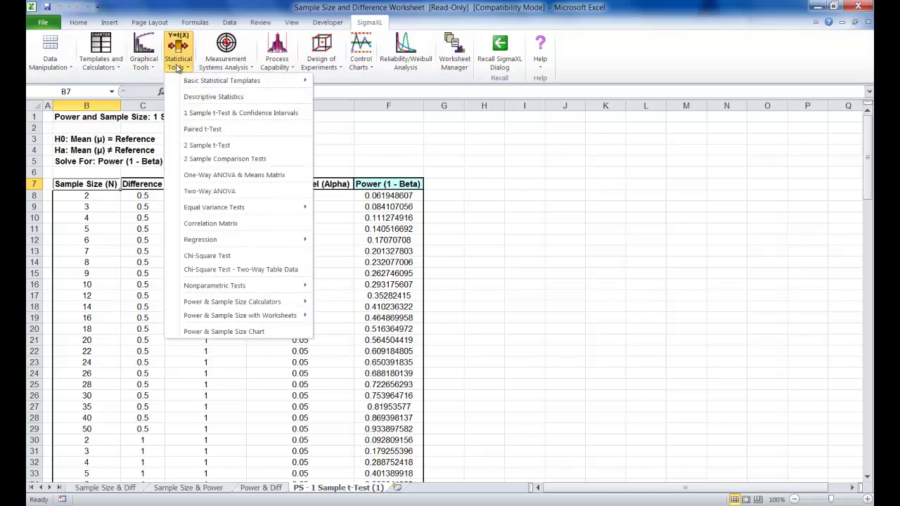
left_click(239, 331)
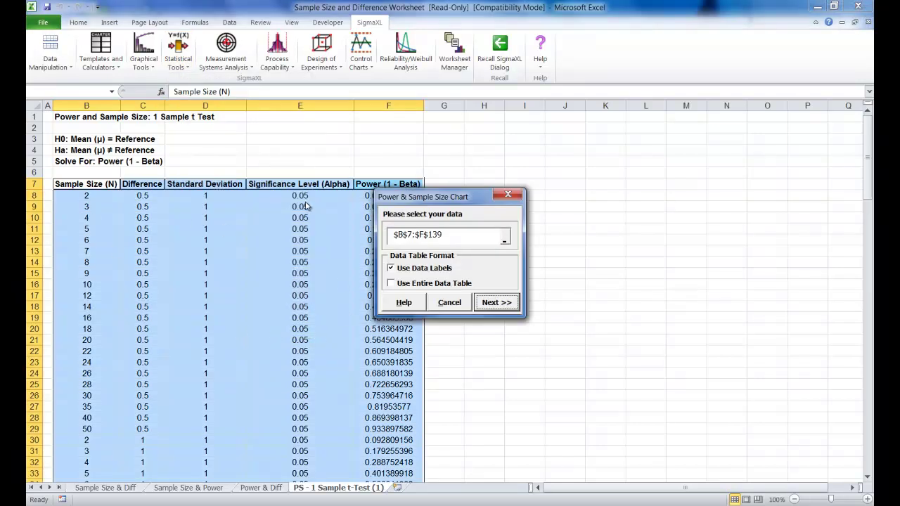
left_click(496, 303)
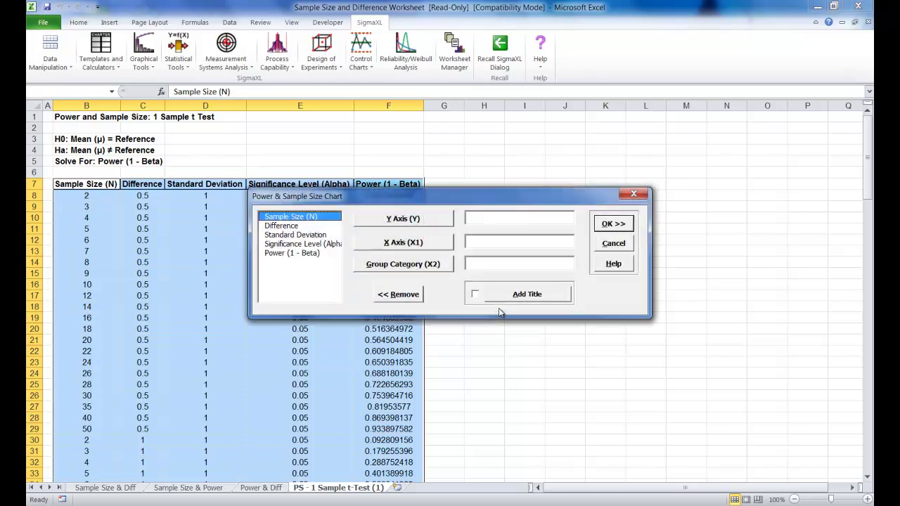
left_click(301, 255)
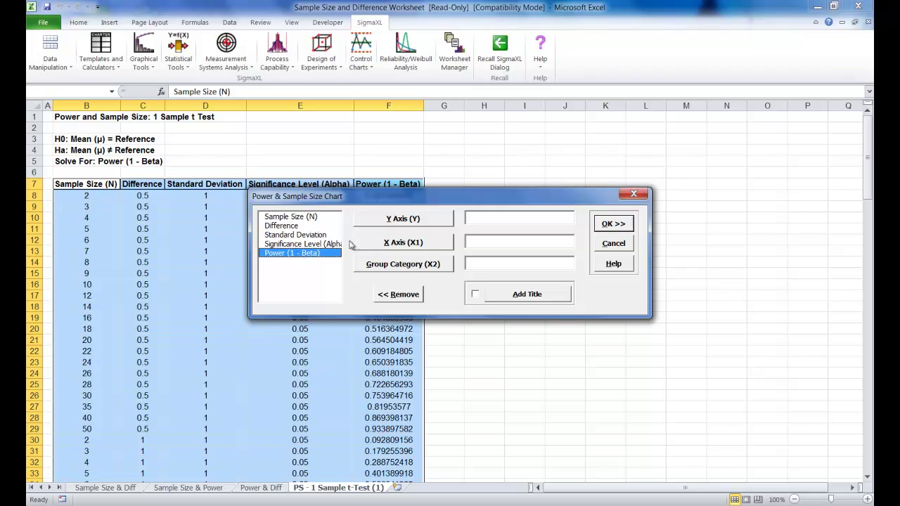
left_click(392, 220)
left_click(307, 216)
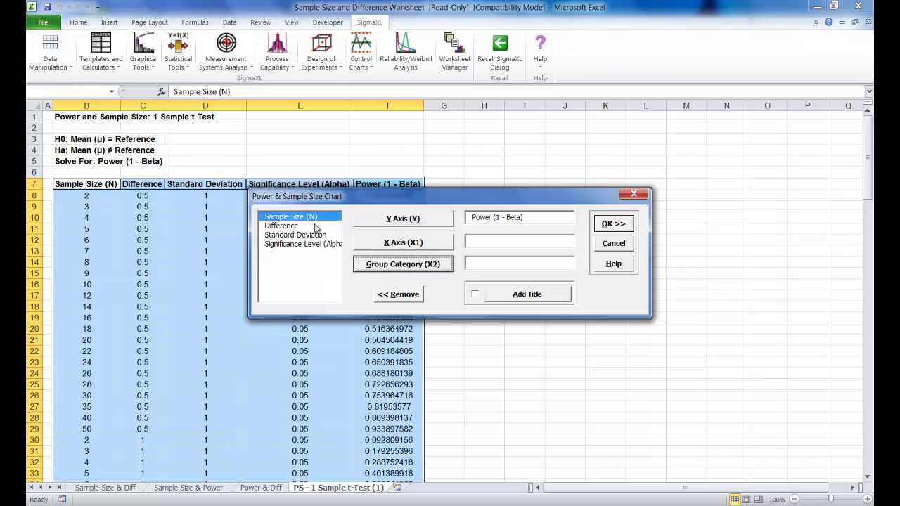
left_click(411, 245)
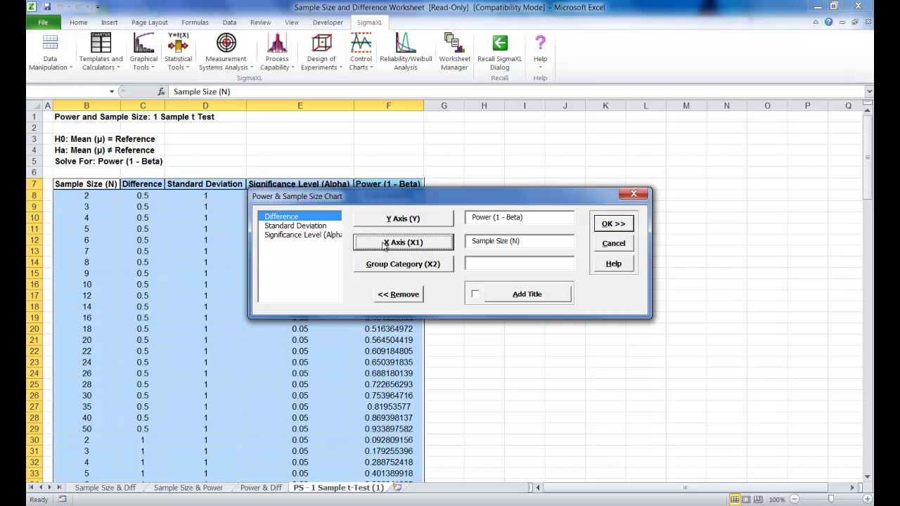
left_click(411, 270)
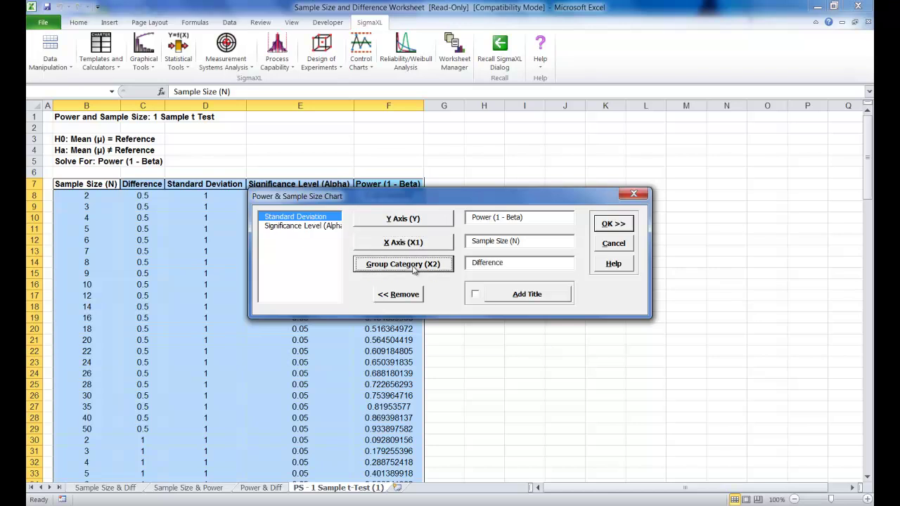
Title the chart 'Power and Sample Size Chart' and create it
left_click(476, 295)
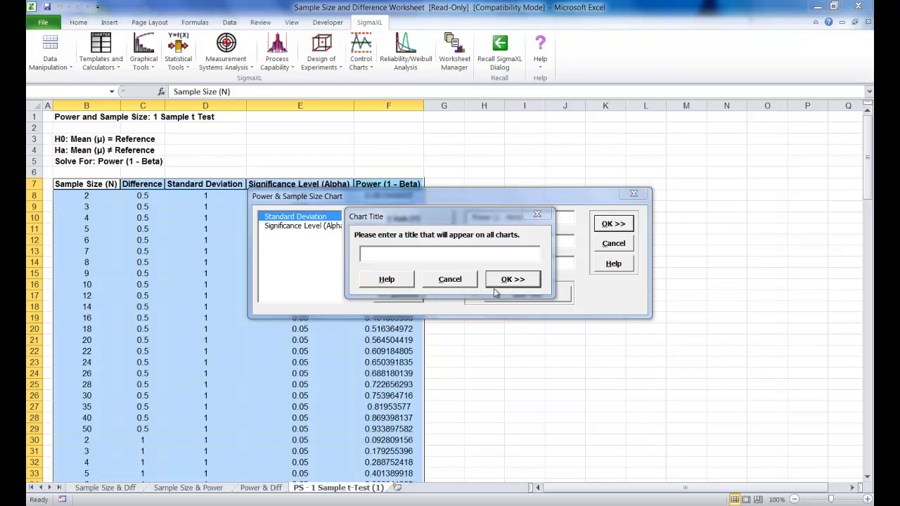
type("Power and Sample Size Chart")
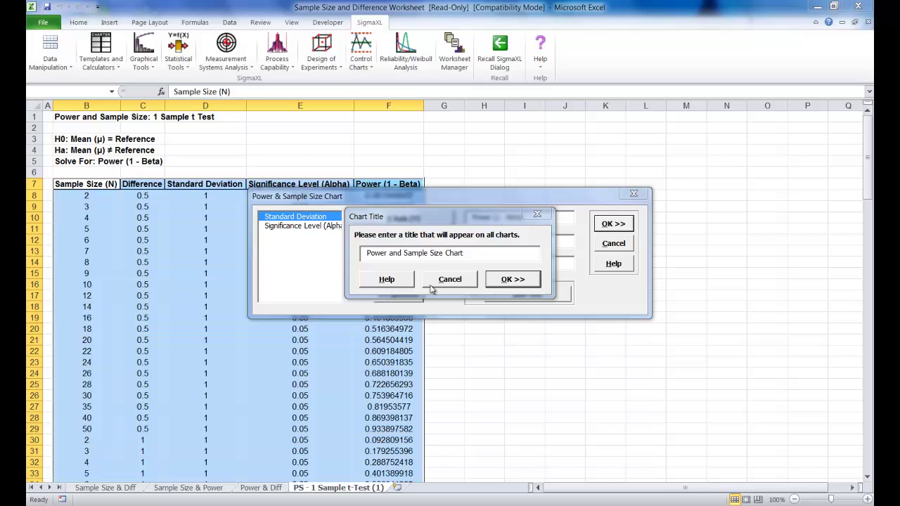
left_click(514, 282)
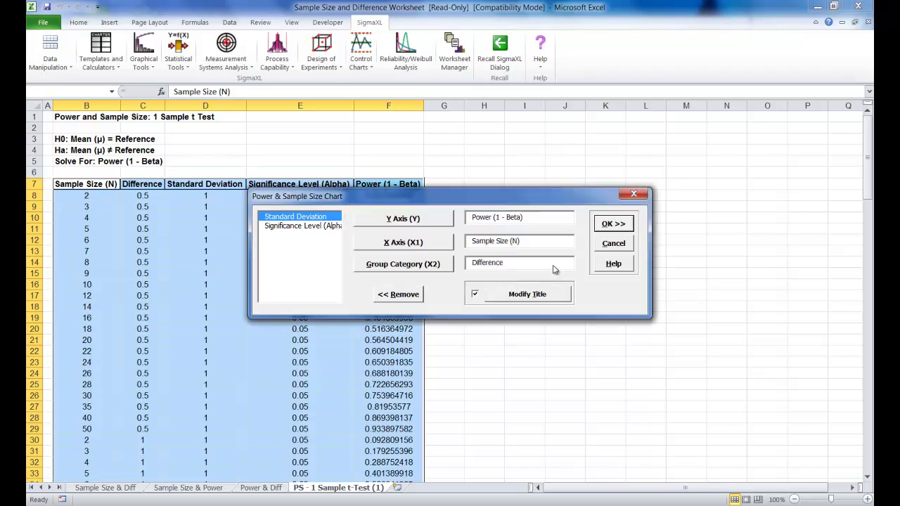
left_click(609, 224)
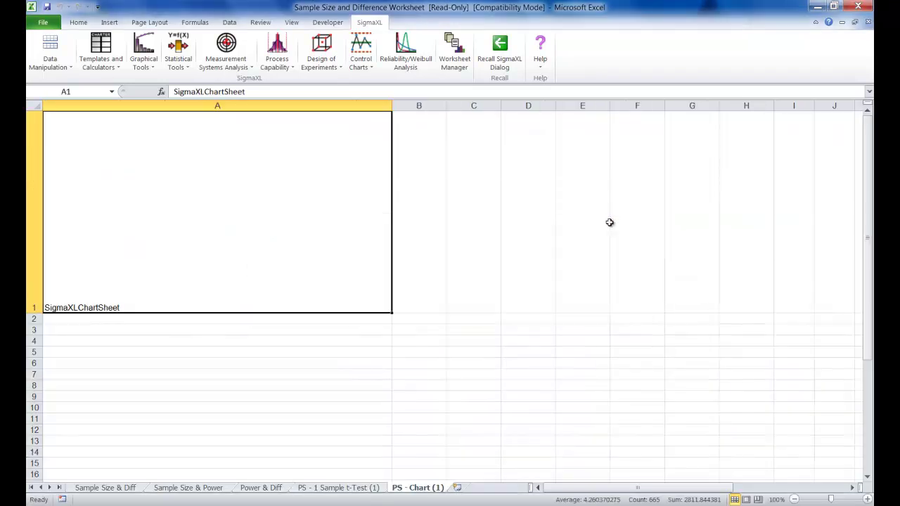